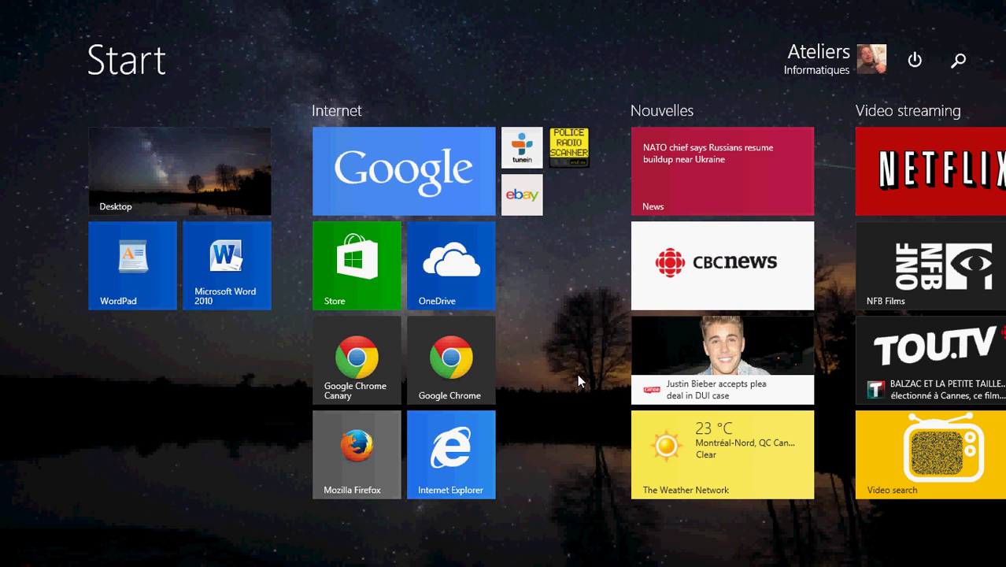
Open File Explorer from the Start screen and look over the ribbon commands for This PC.
scroll(577, 374, down, 5)
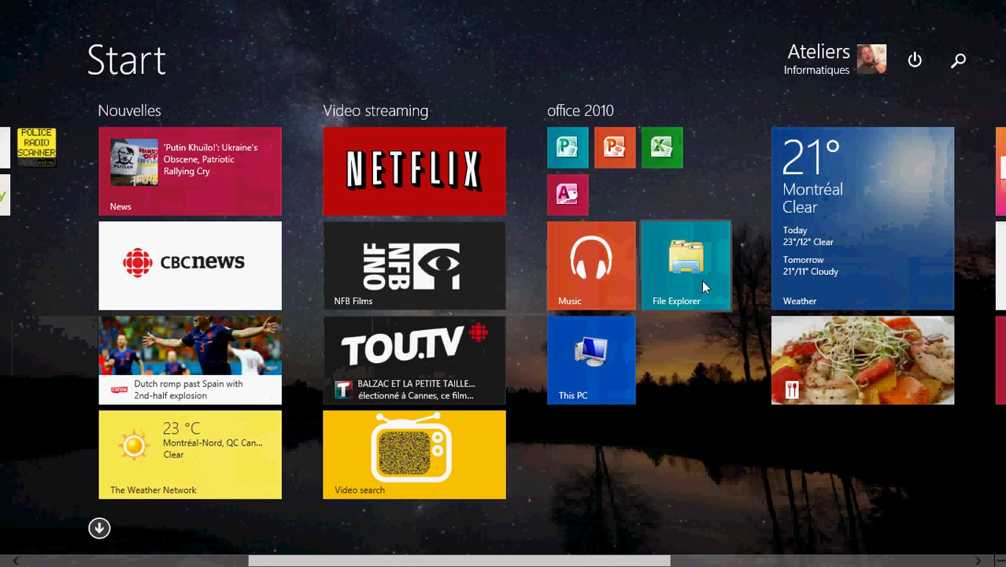
click(694, 292)
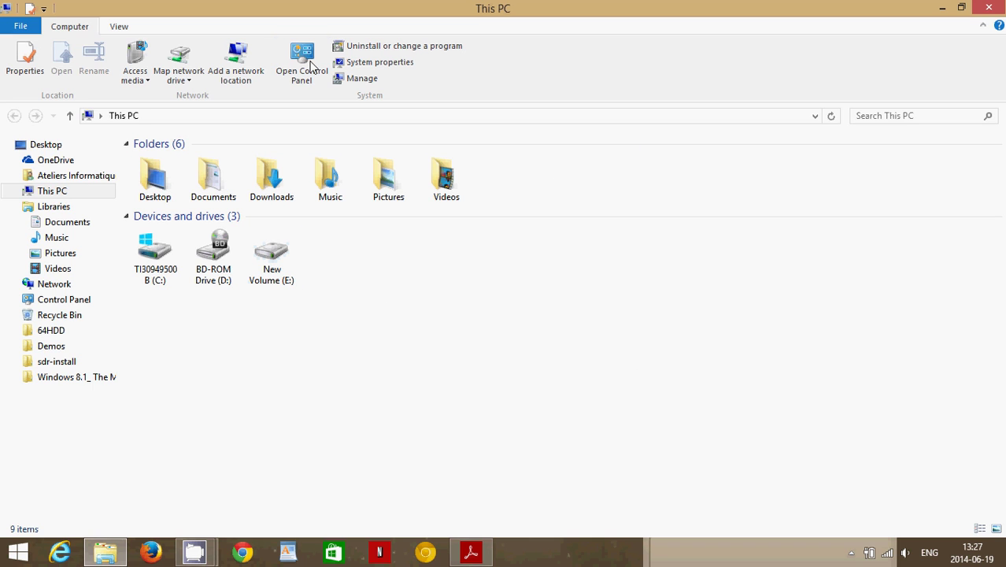
click(121, 30)
click(65, 29)
Display the ribbon's key tips, reveal the ones for the View commands, and hide them again.
key(alt)
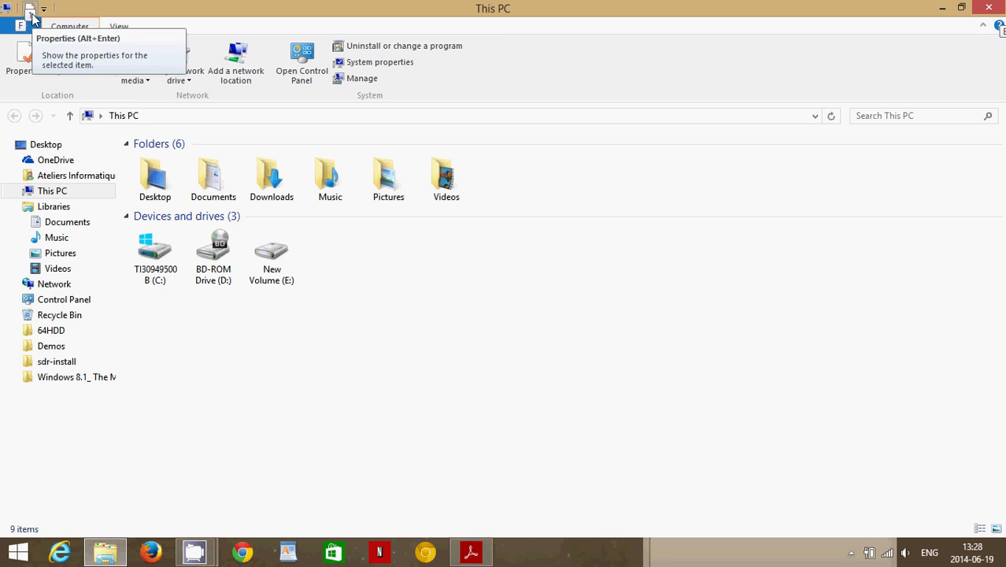
key(alt)
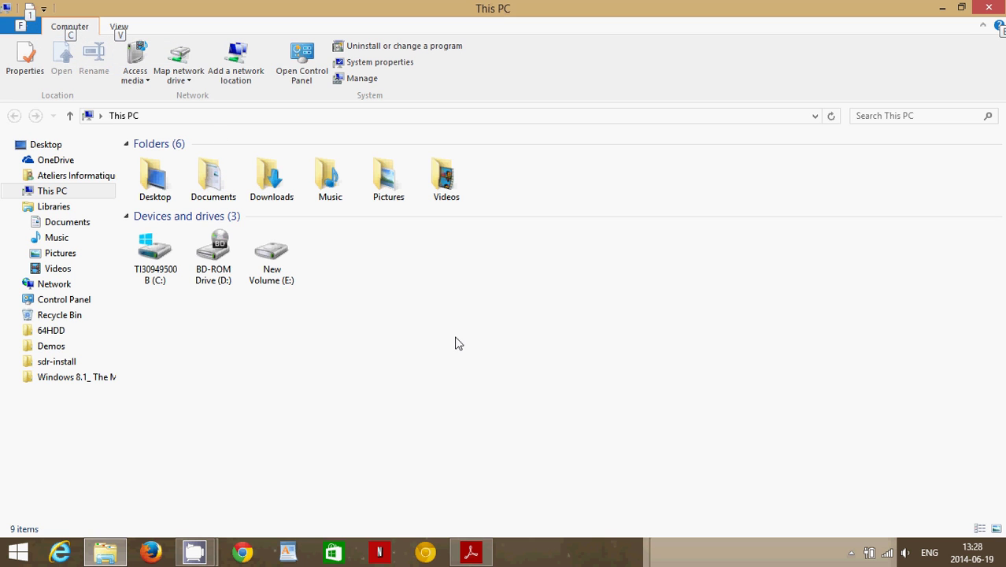
key(v)
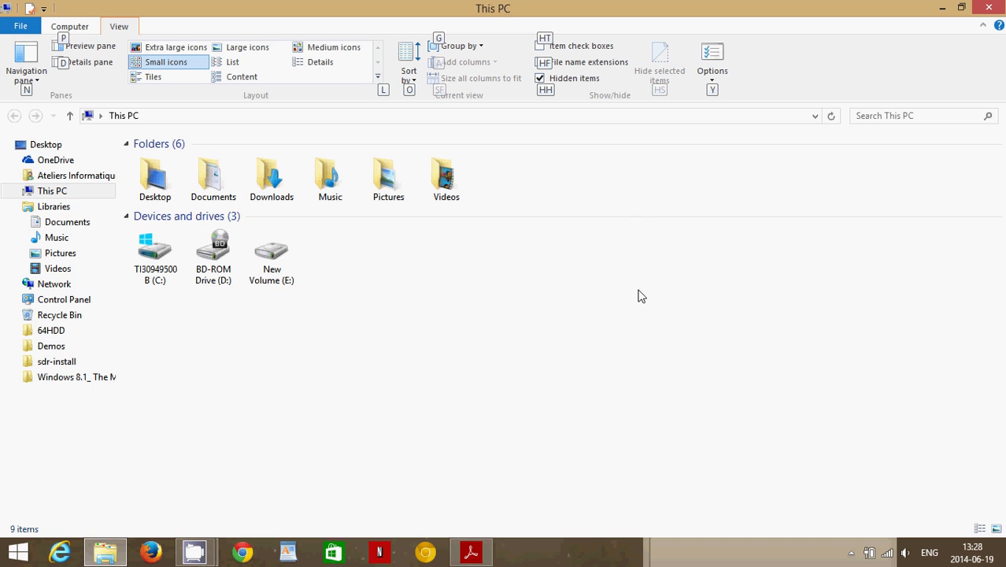
key(alt)
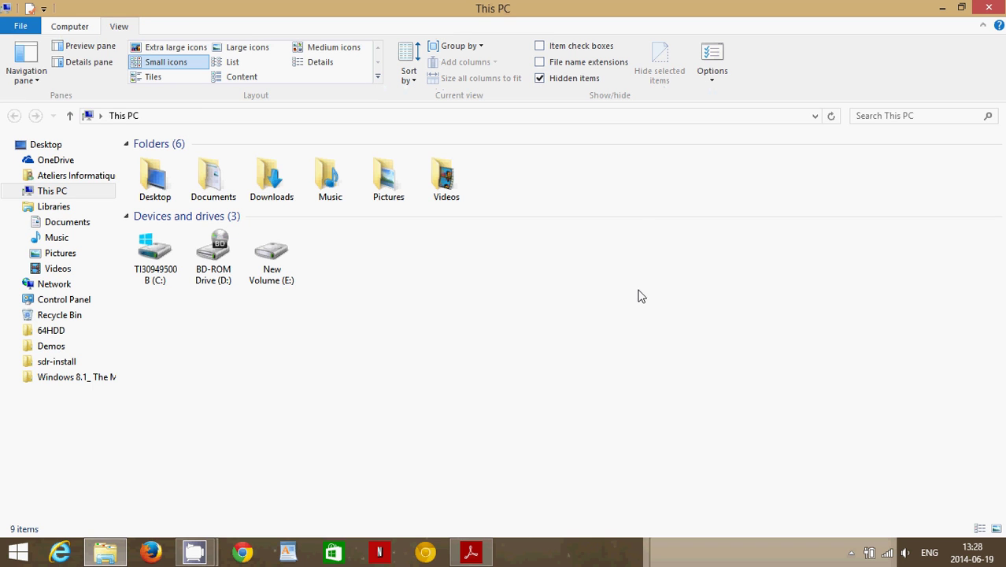
Toggle the ribbon key tips on and off and switch the This PC contents to the Small icons layout.
key(alt)
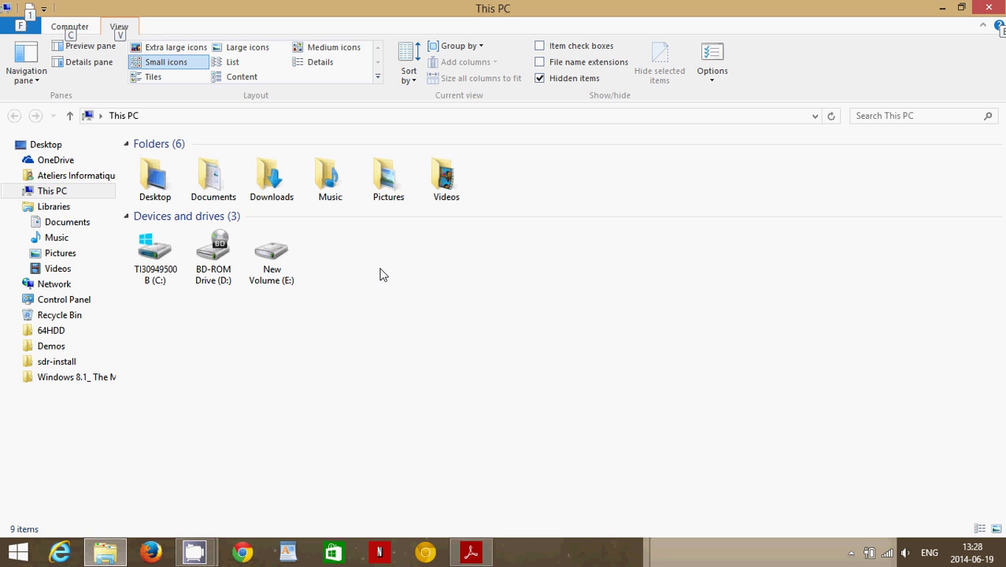
key(Escape)
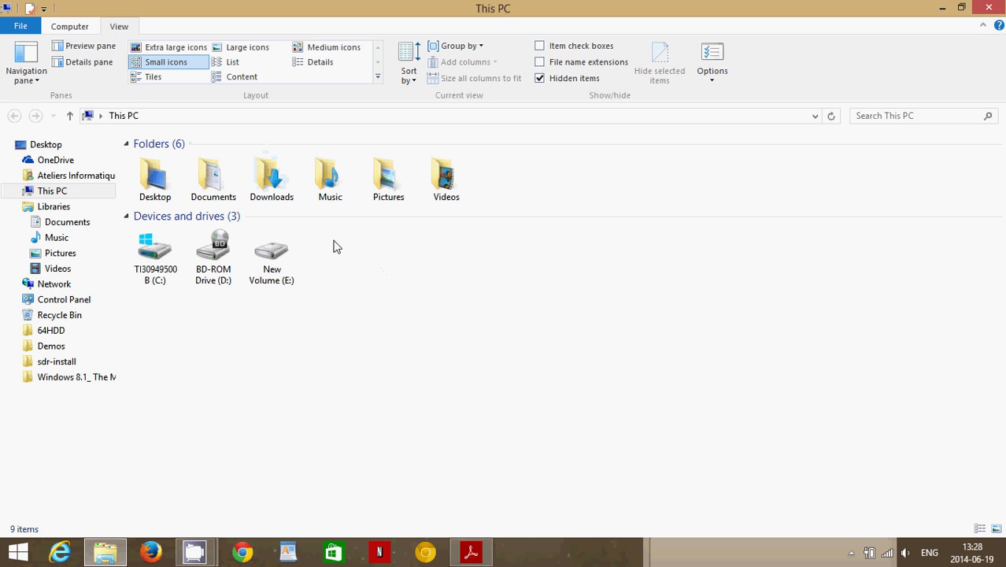
key(alt)
key(alt)
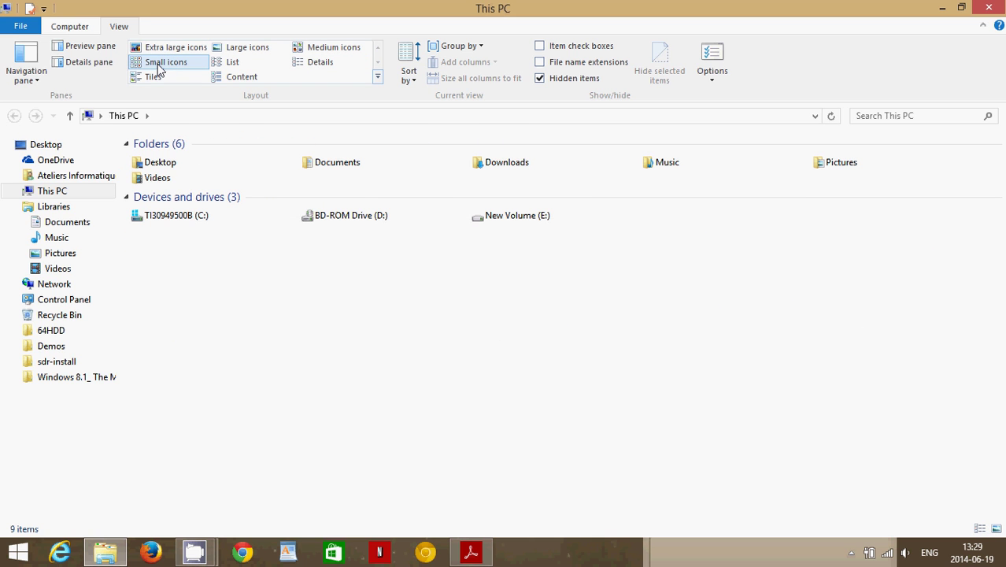
Show the key tips for the View commands of This PC once more and dismiss them.
key(alt)
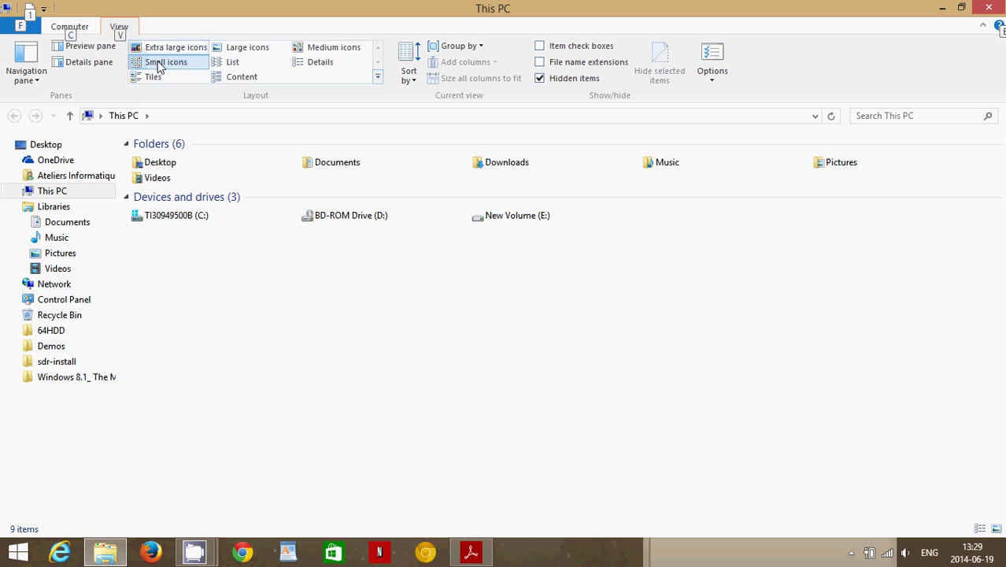
key(v)
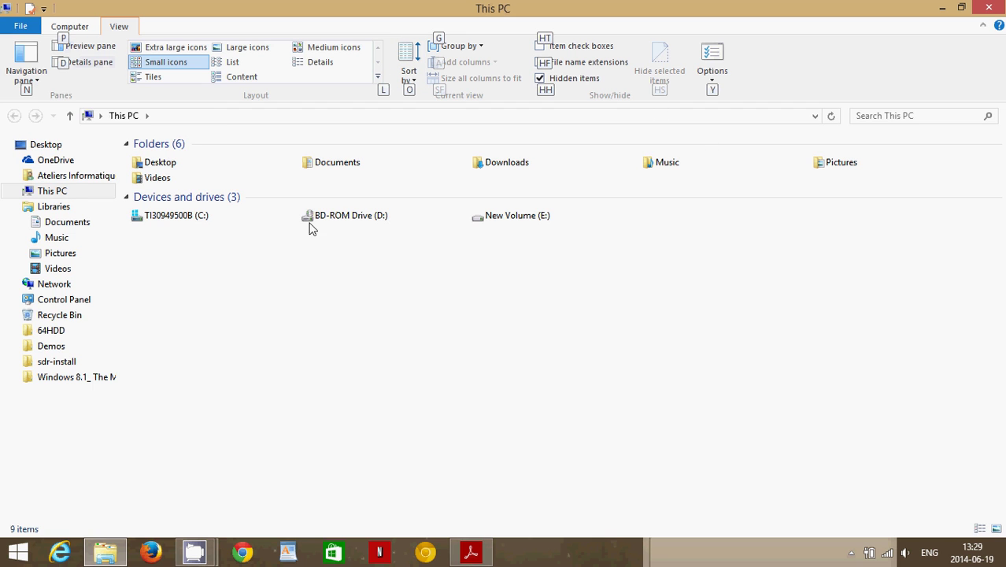
click(480, 328)
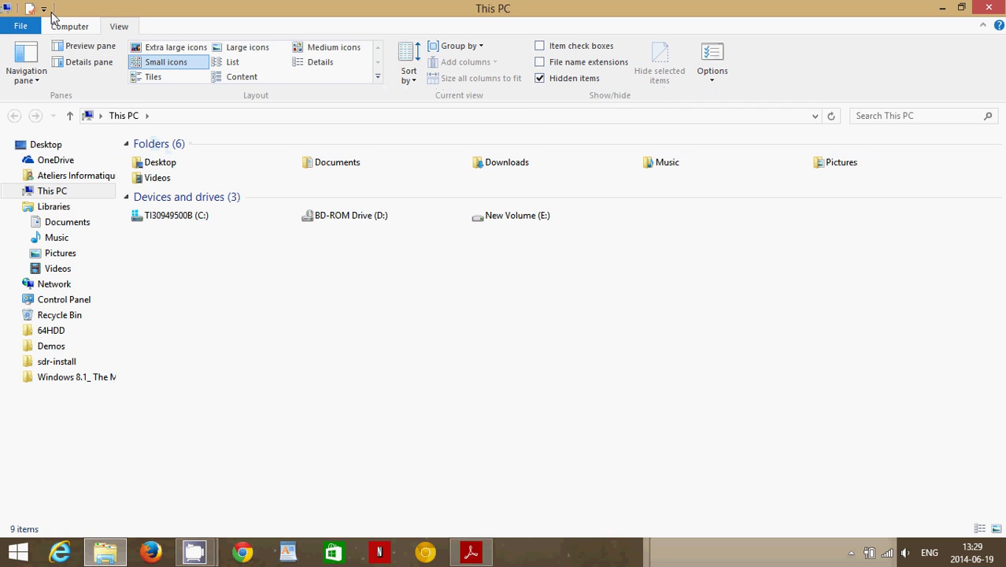
Compare the Computer and View command sets, repeatedly turning the ribbon's key tips on and off.
click(76, 30)
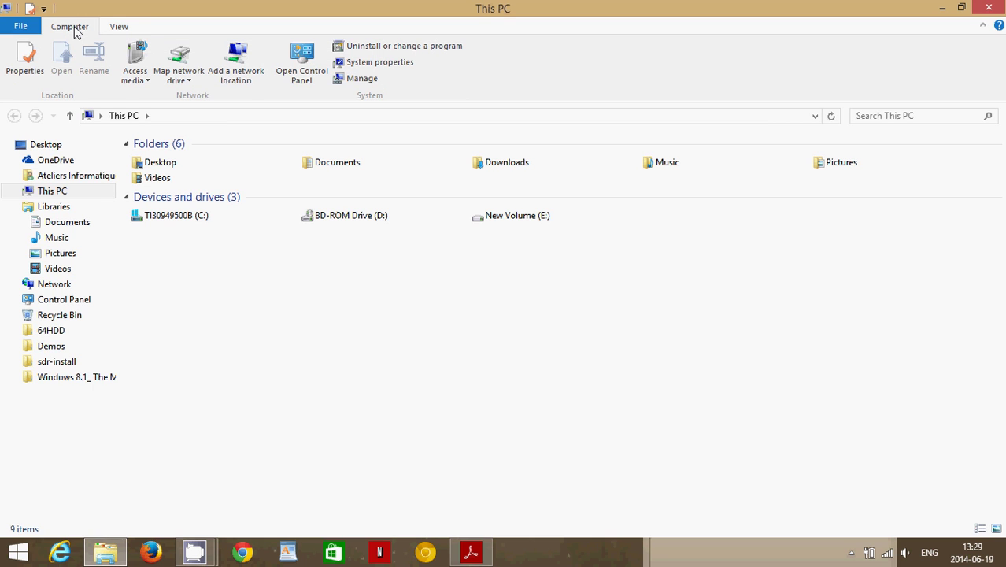
key(alt)
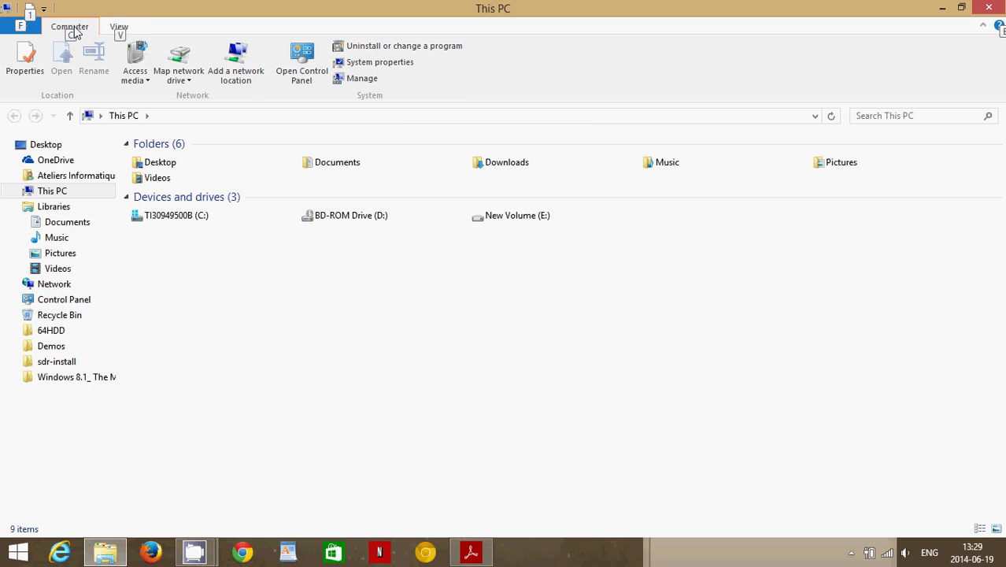
click(122, 29)
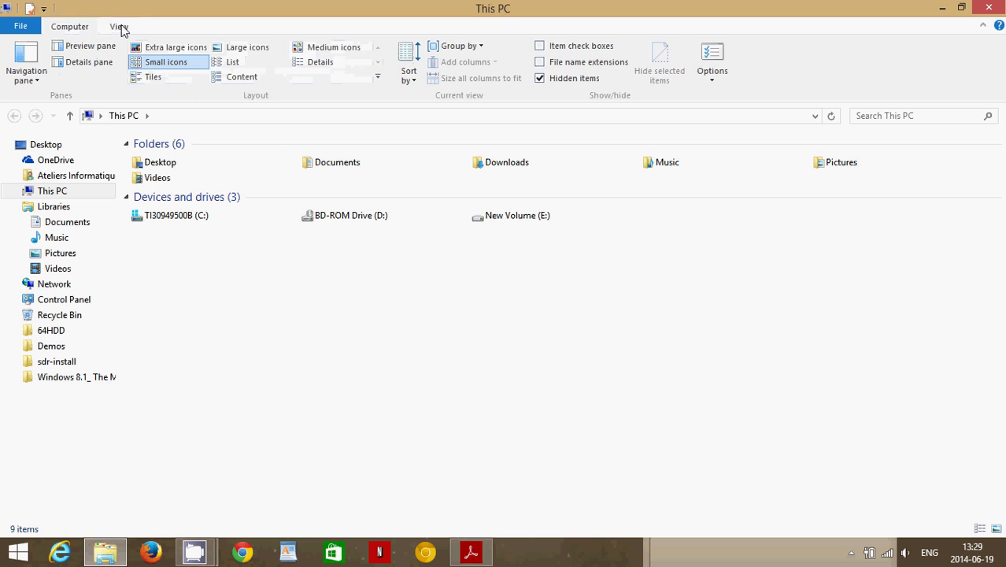
click(84, 33)
key(alt)
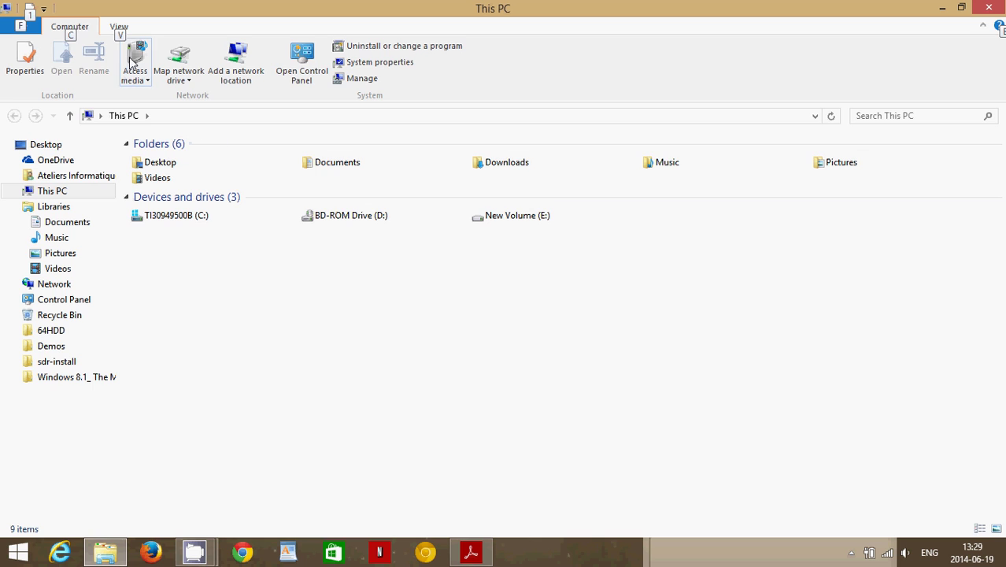
key(alt)
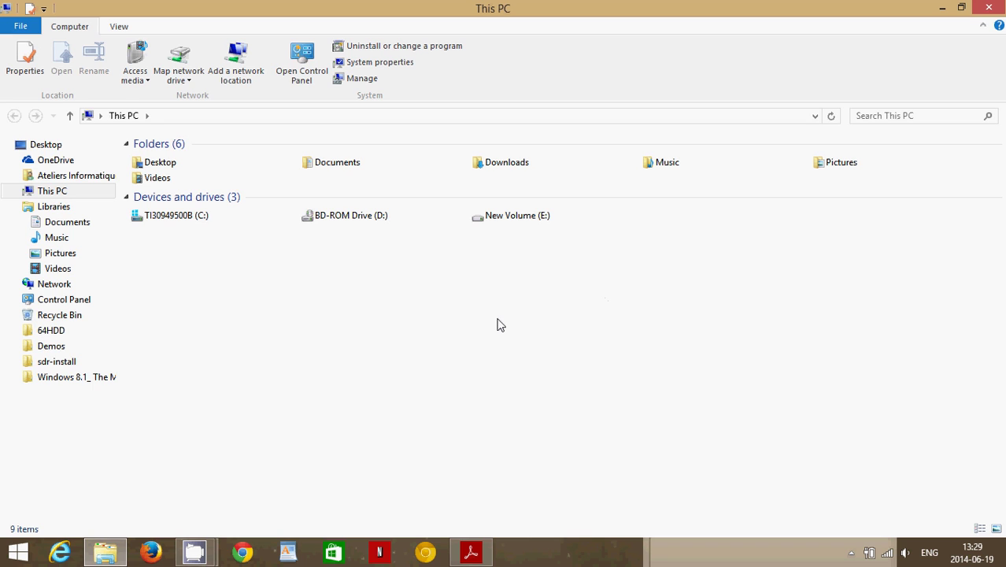
key(alt)
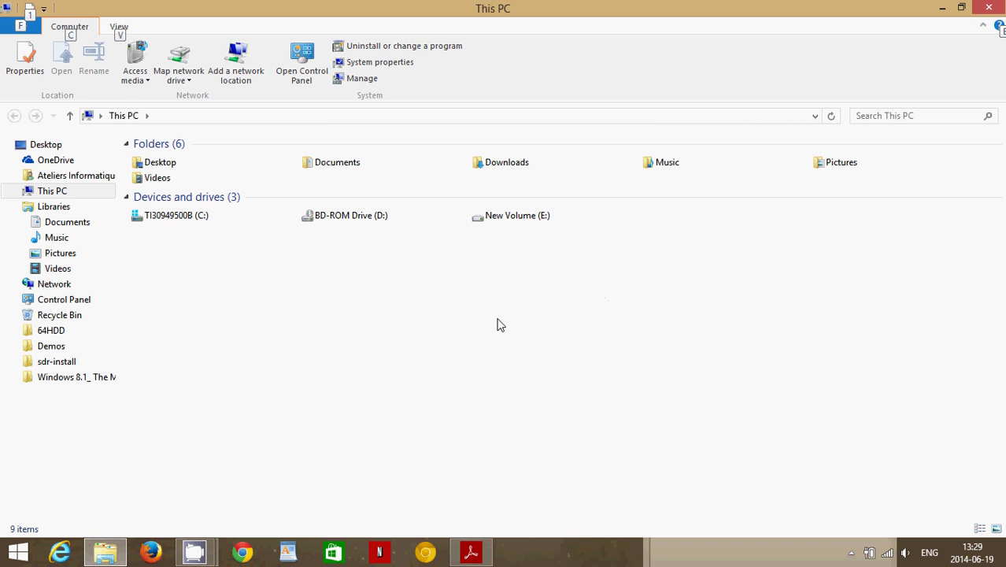
key(alt)
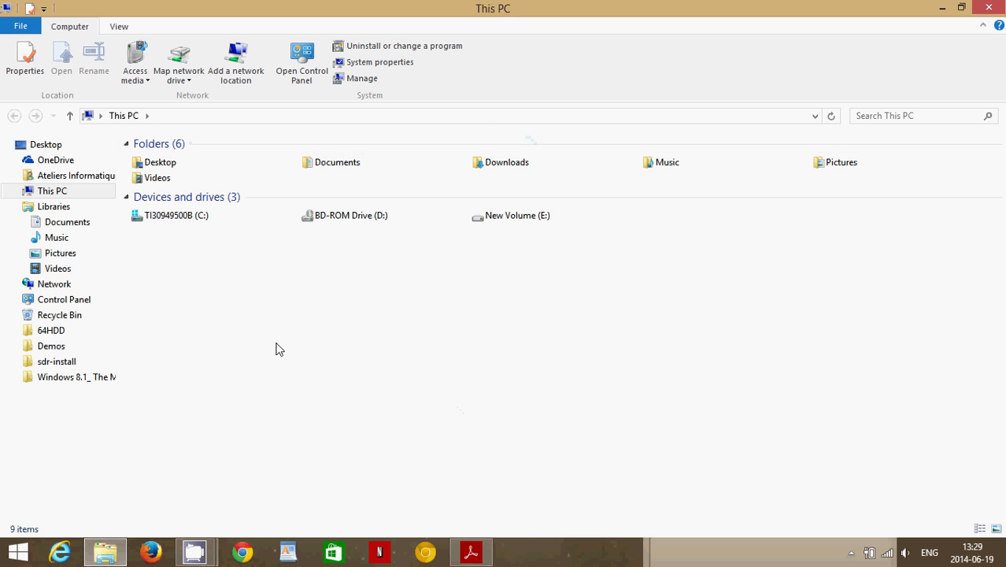
Set the layout of This PC to Large icons and display the ribbon's key tips.
click(127, 24)
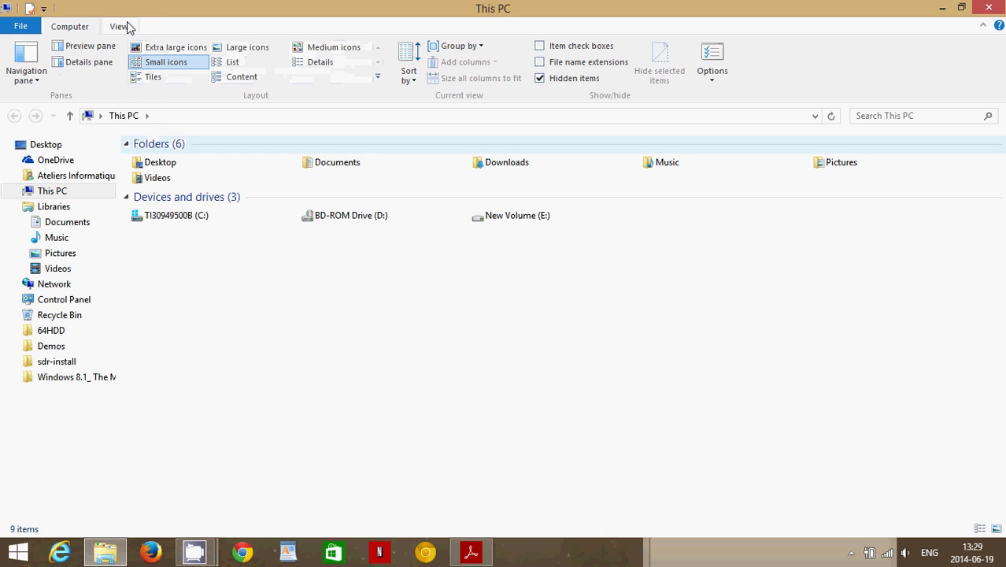
click(251, 52)
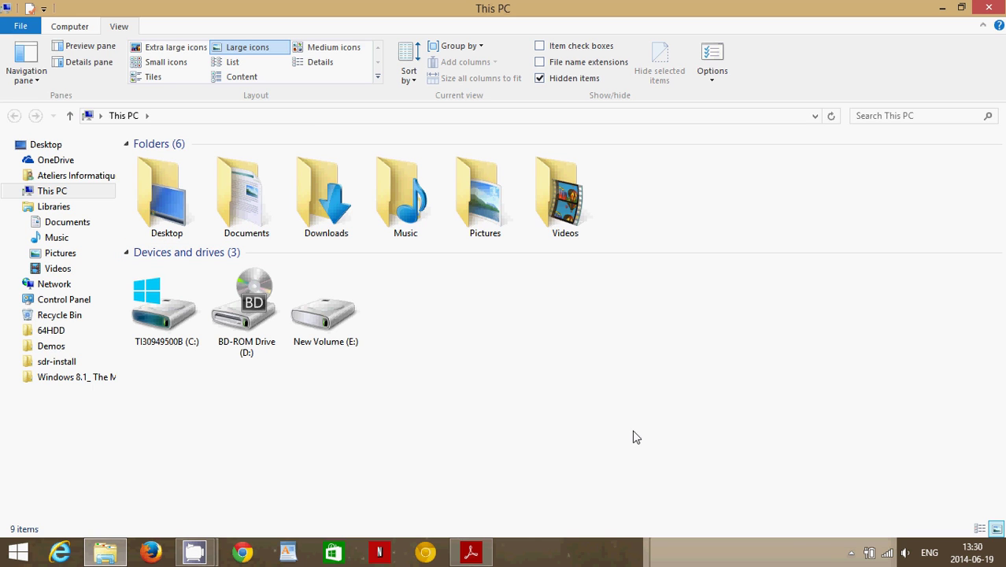
key(alt)
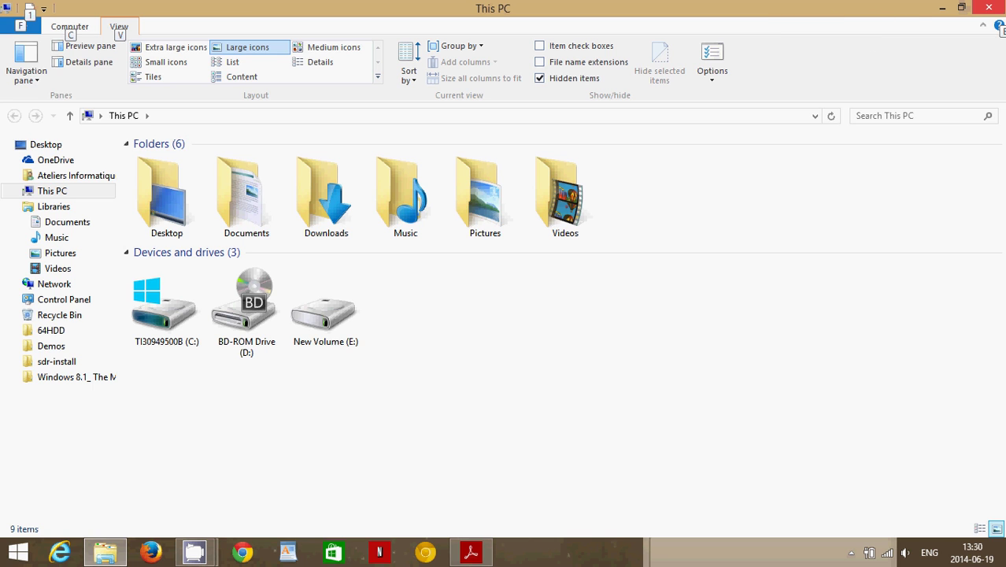
Close the File Explorer window, look through the Start screen's tiles and return to the desktop.
click(993, 7)
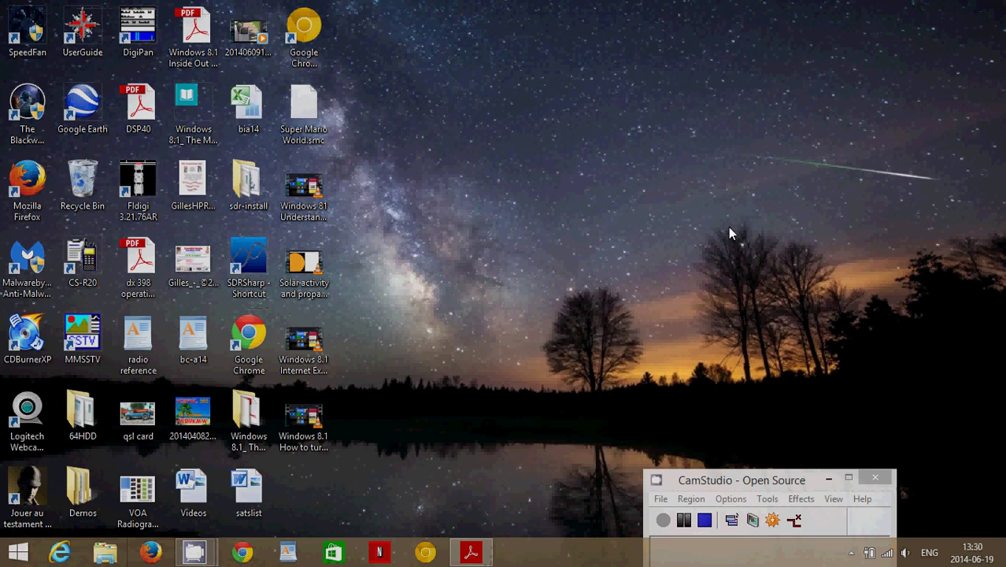
key(super)
scroll(728, 227, down, 10)
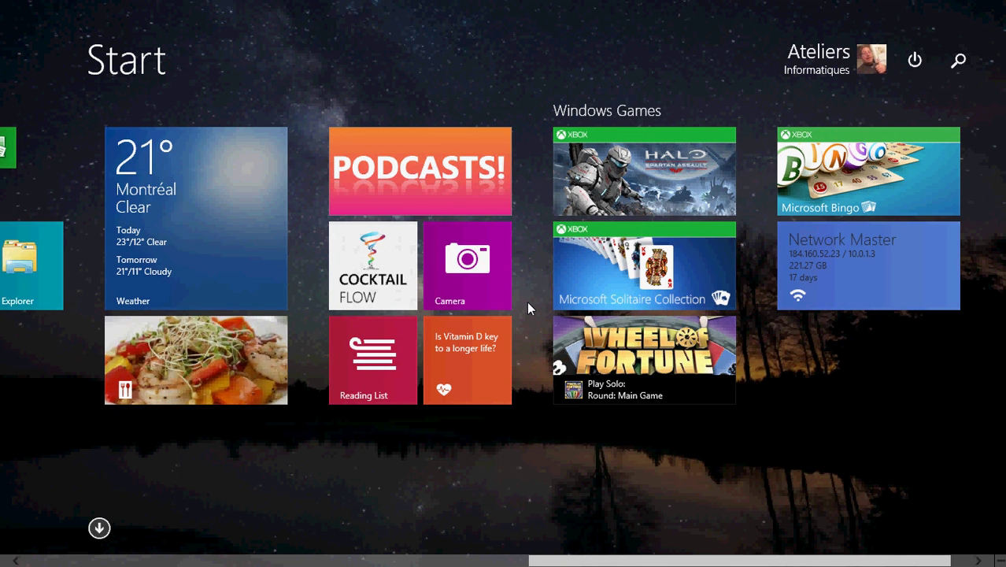
key(super)
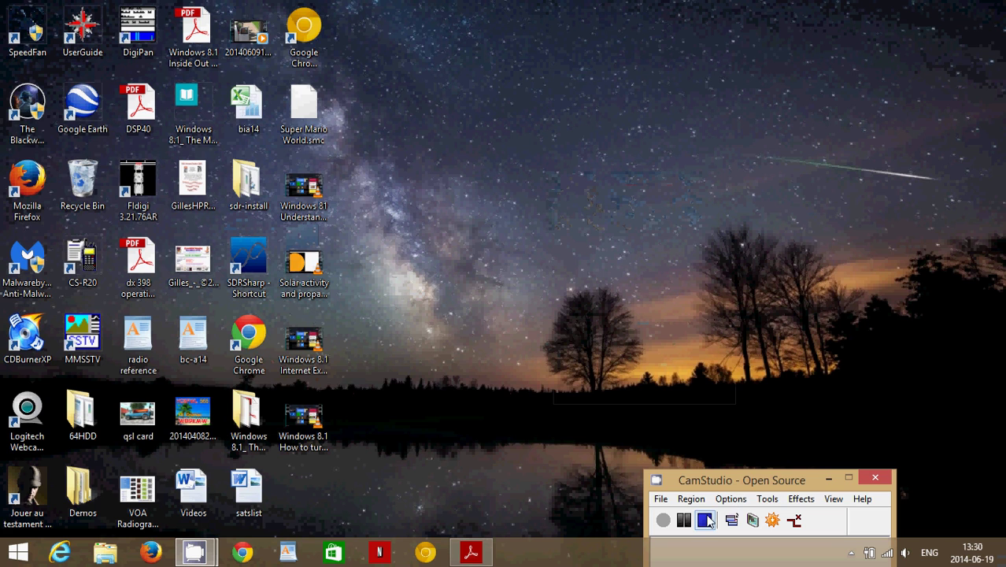